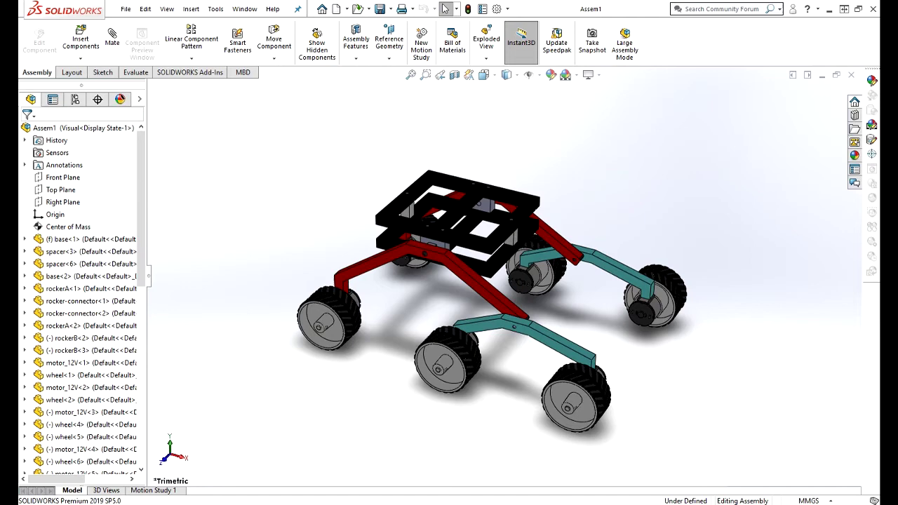
middle_drag(522, 291, 636, 197)
middle_drag(383, 236, 495, 92)
click(485, 76)
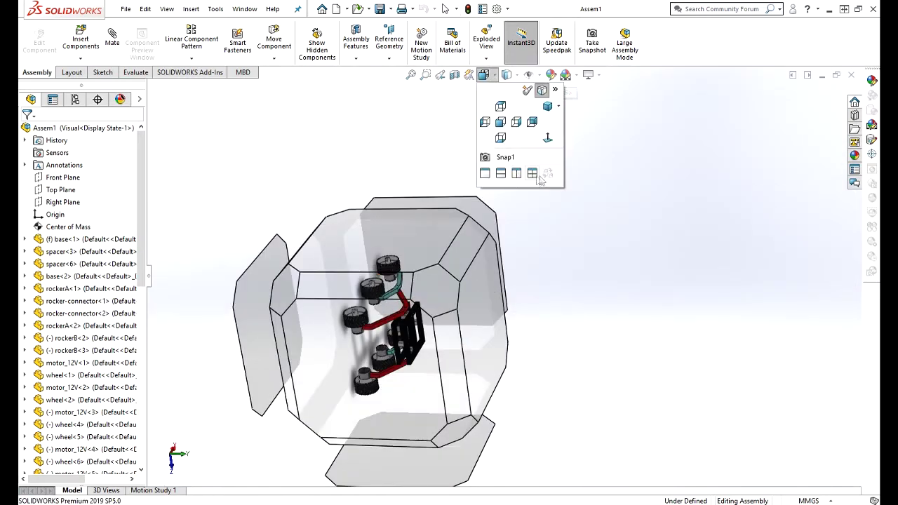
click(541, 177)
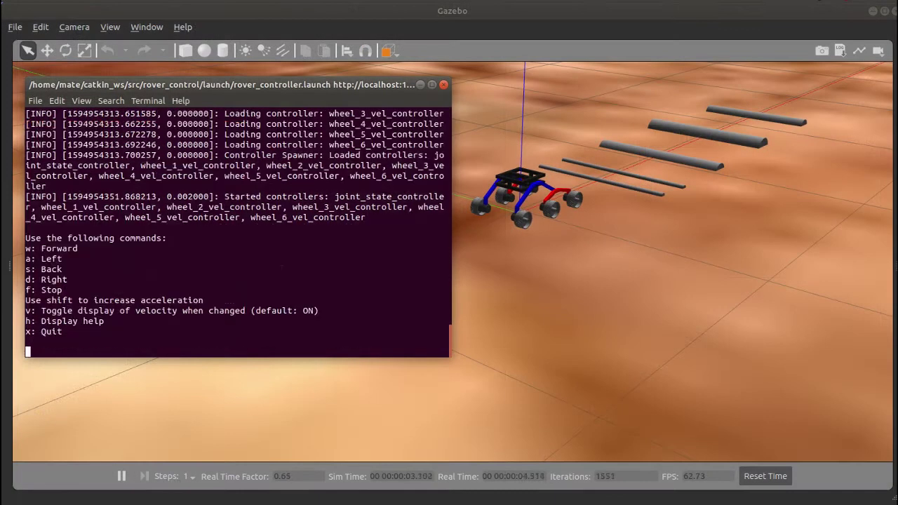
Switch to the Gazebo simulation, drive the rover forward towards the obstacles, and move the controller terminal away from the rover
key(w)
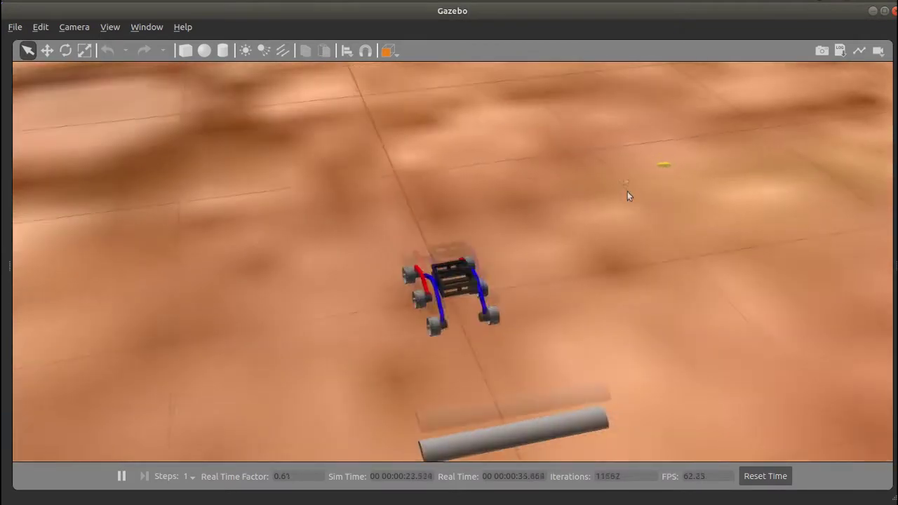
middle_drag(627, 193, 738, 233)
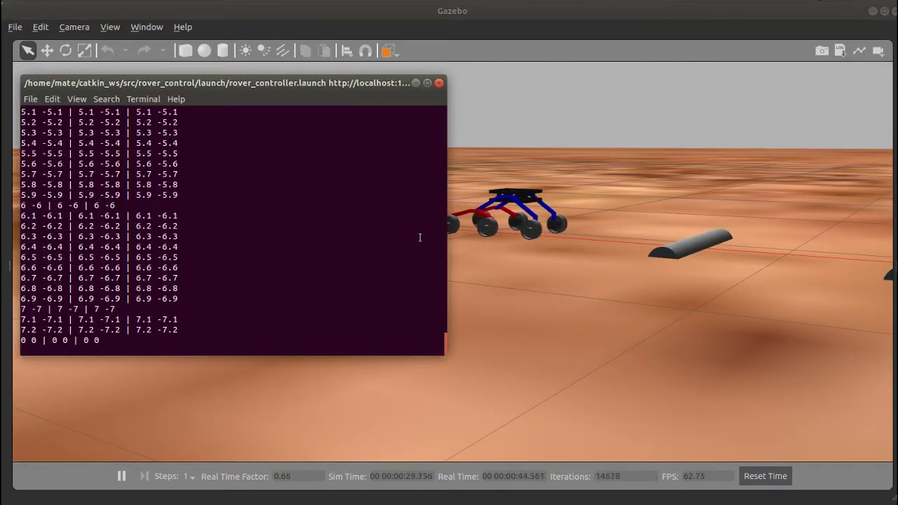
drag(286, 83, 872, 232)
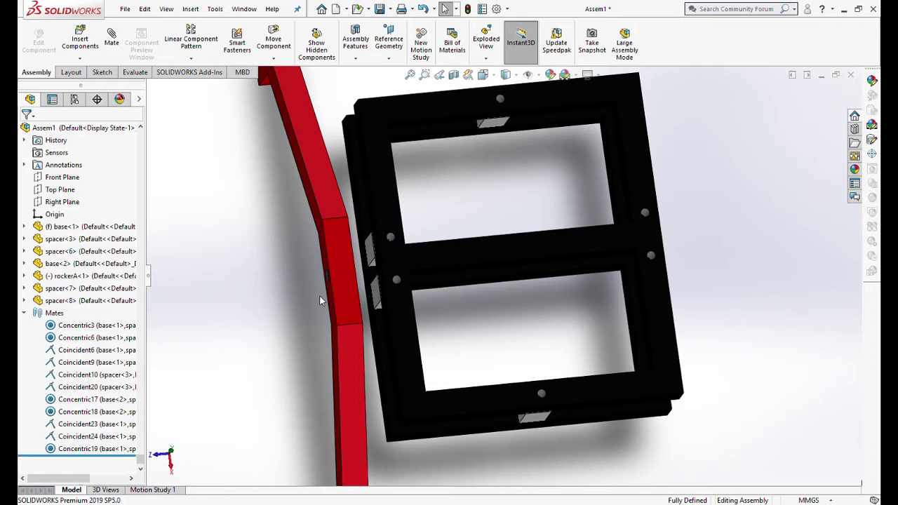
Examine the rocker's pivot hole and its position relative to the base frames and spacers
middle_drag(319, 301, 350, 274)
scroll(349, 274, down, 3)
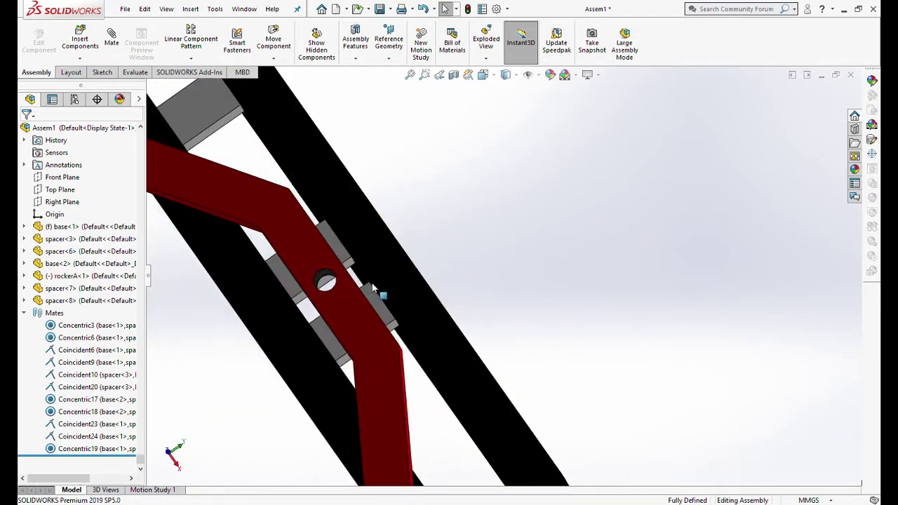
middle_drag(435, 270, 345, 321)
scroll(372, 301, up, 5)
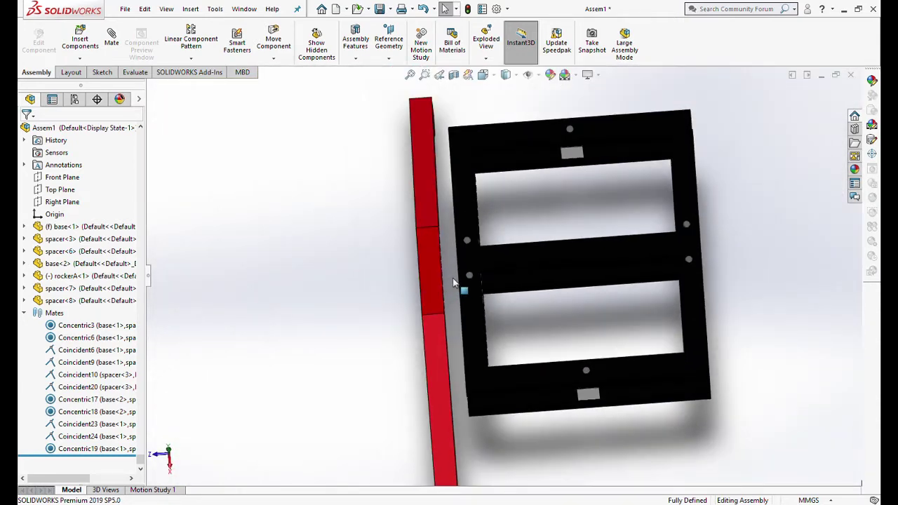
scroll(495, 268, down, 3)
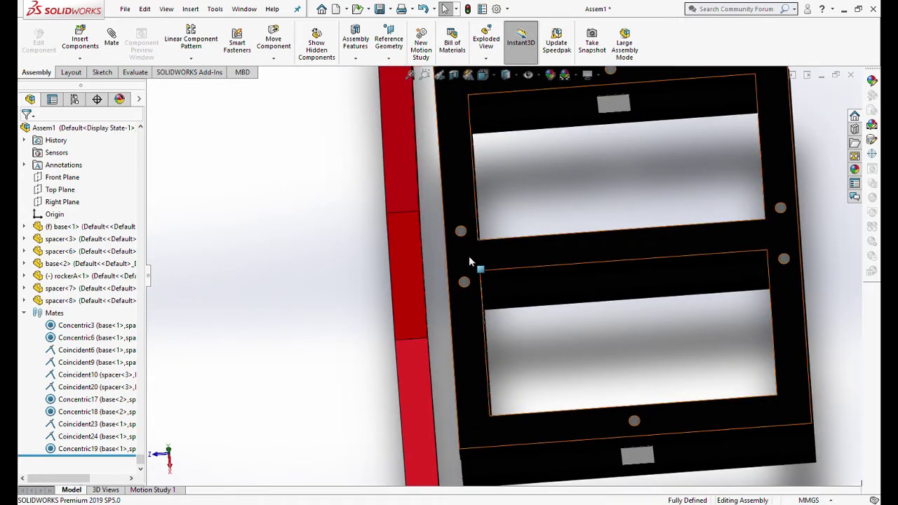
scroll(470, 262, up, 5)
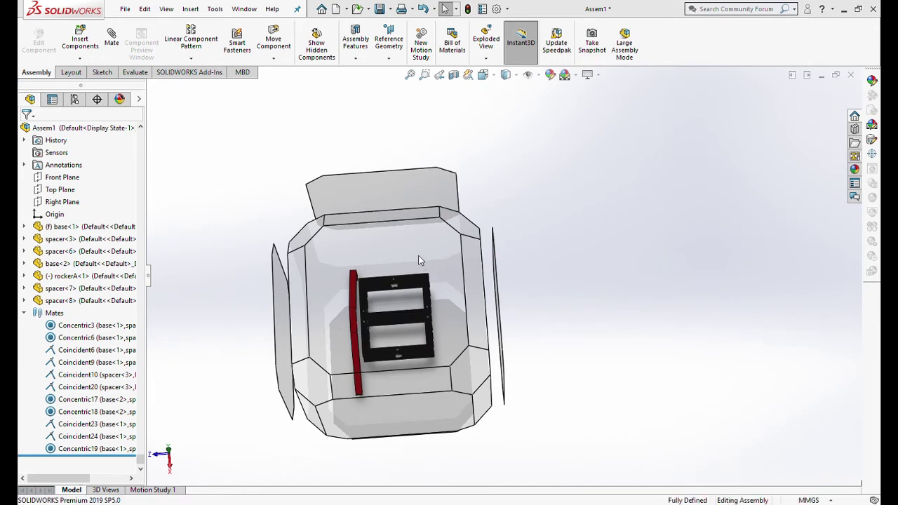
Measure the distance between the rocker's inner edge and the adjacent outer edge of the base frame, viewed square to the frame
click(419, 247)
drag(408, 275, 411, 277)
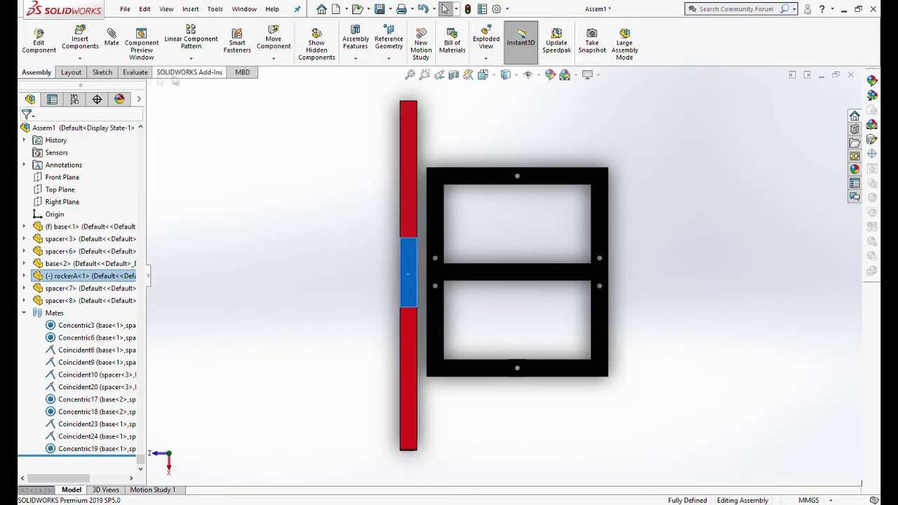
click(135, 72)
click(300, 269)
click(176, 41)
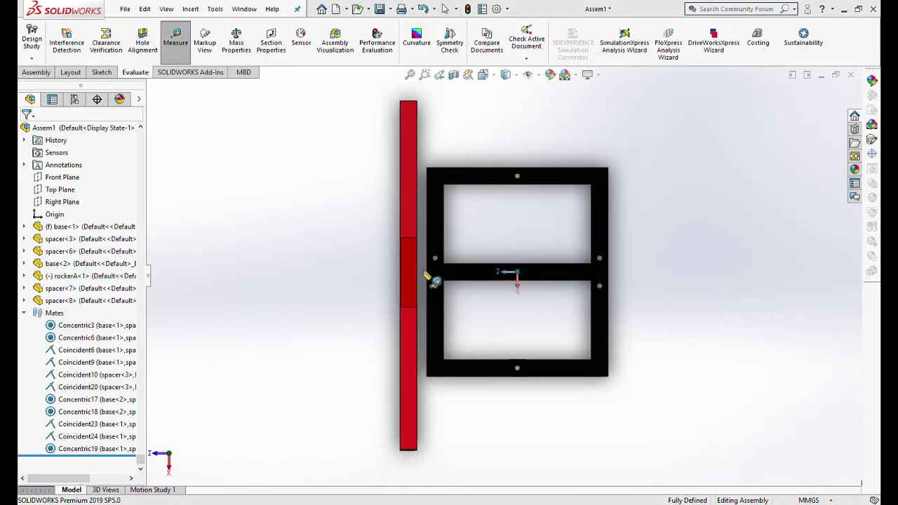
click(426, 275)
click(418, 270)
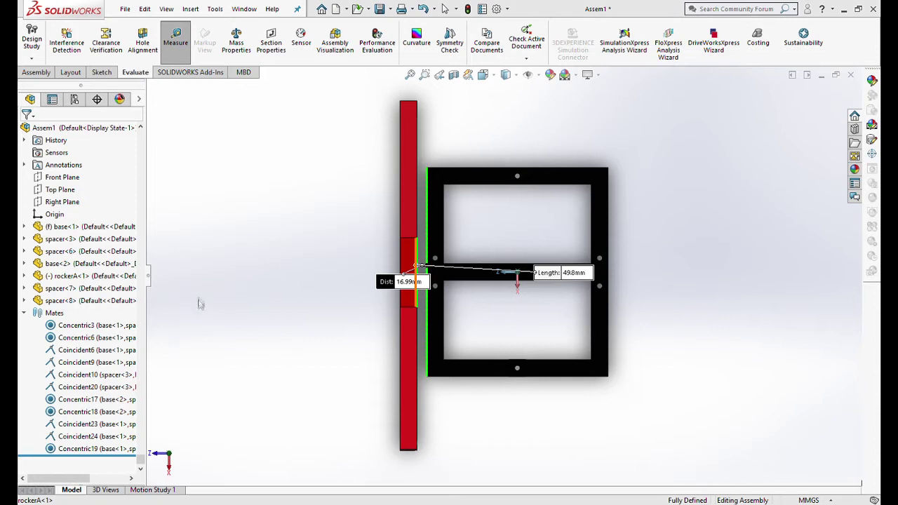
key(Escape)
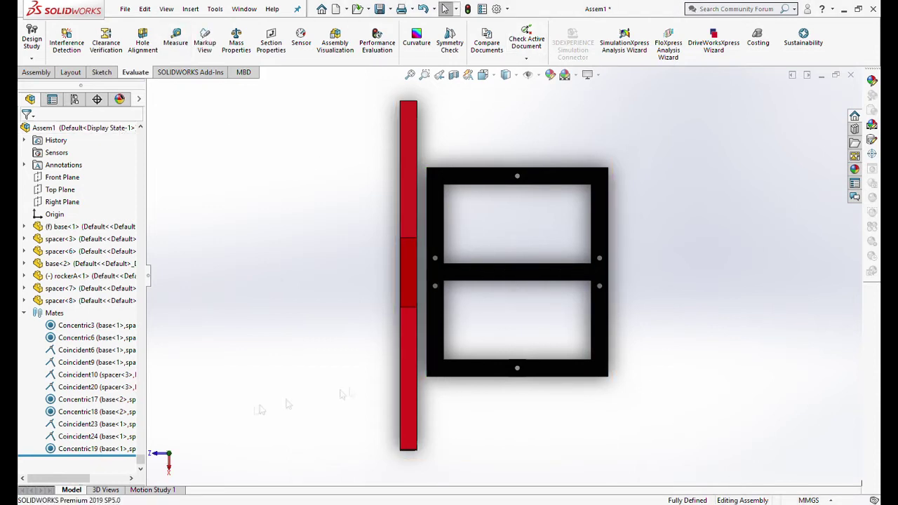
Hide the rocker and both base frames so that only the spacers remain displayed
middle_drag(475, 301, 498, 295)
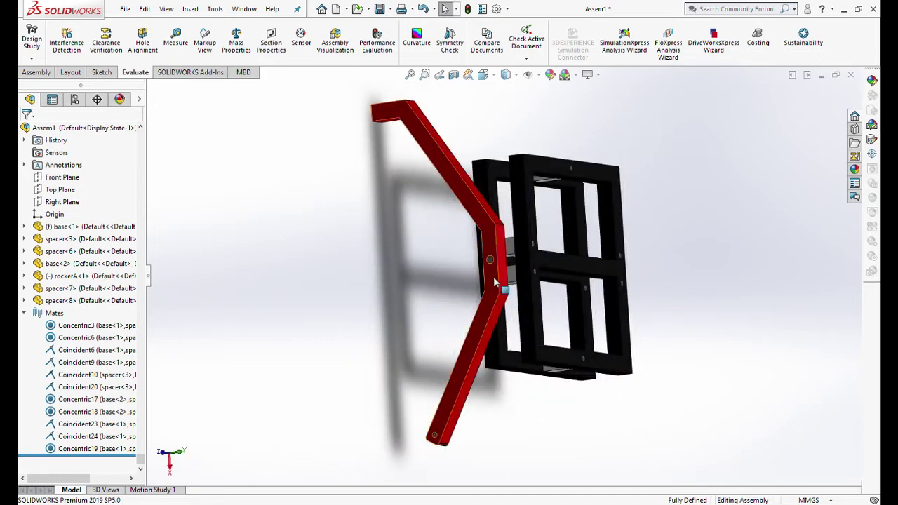
click(494, 278)
ctrl+click(534, 304)
ctrl+click(512, 366)
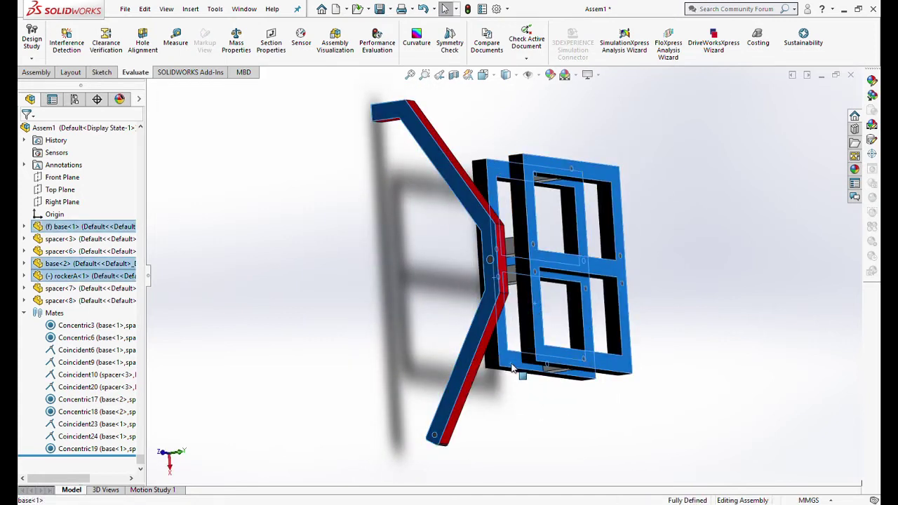
right_click(511, 369)
click(572, 155)
Insert a new part into the assembly, placing its sketch on the large side face of one of the two middle spacers
middle_drag(510, 337, 543, 316)
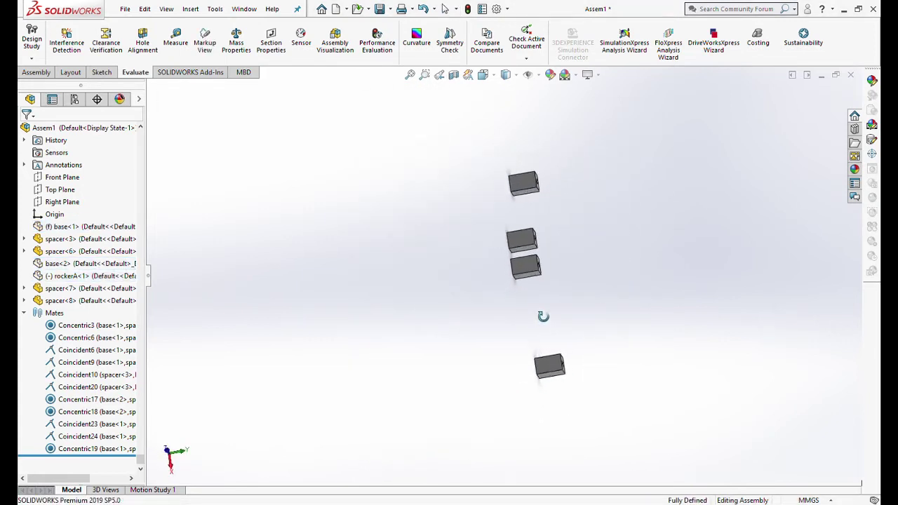
scroll(513, 256, down, 6)
middle_drag(504, 265, 529, 312)
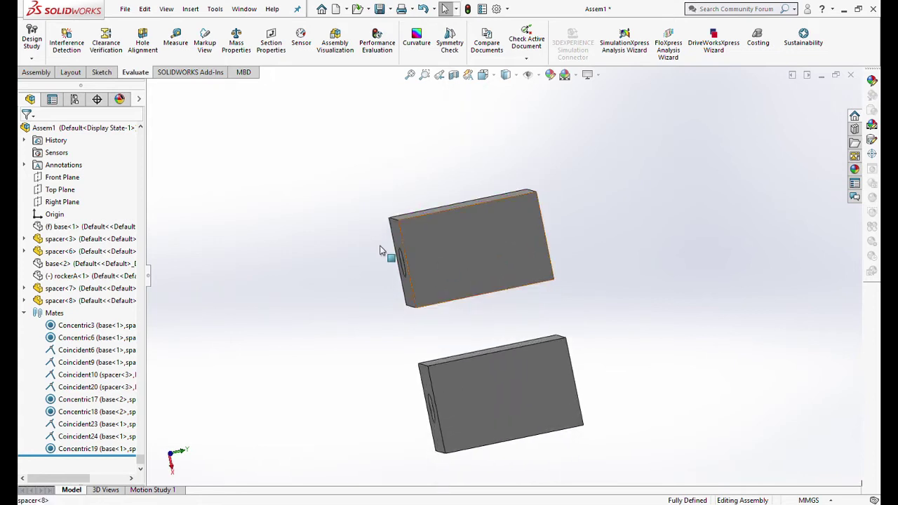
click(38, 73)
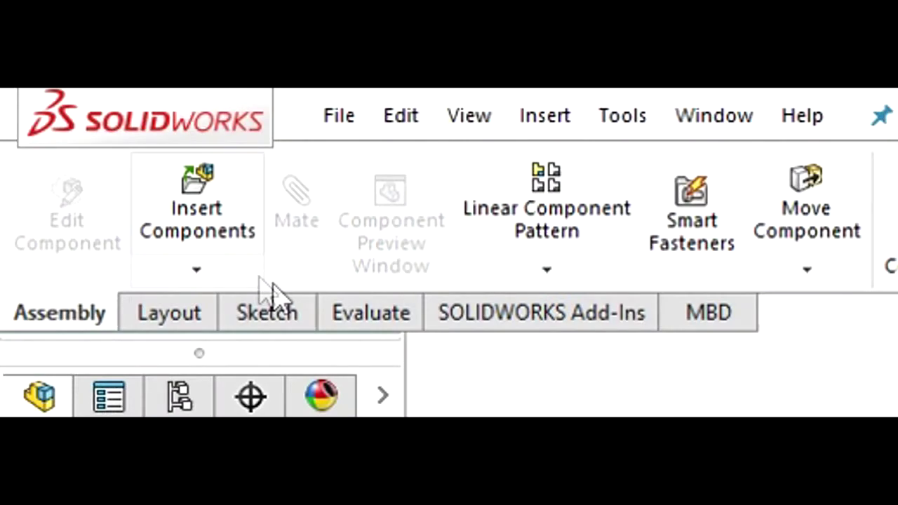
click(239, 280)
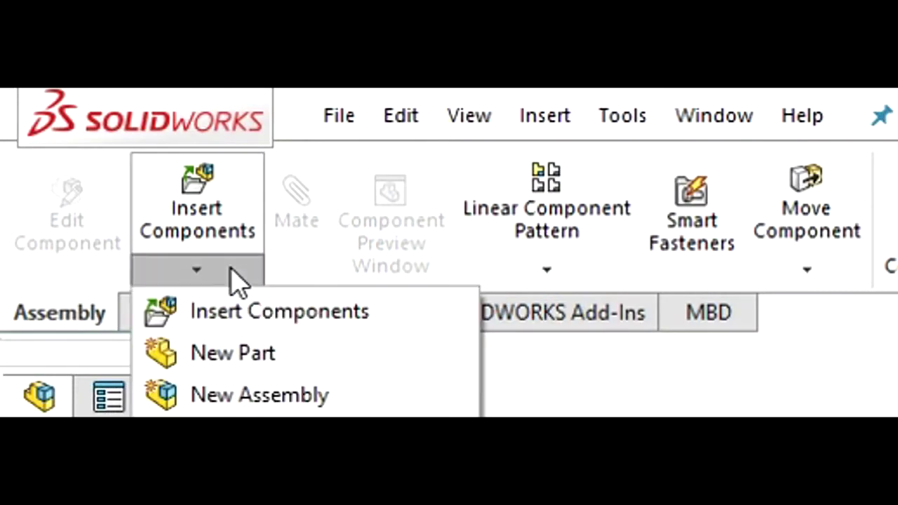
click(260, 353)
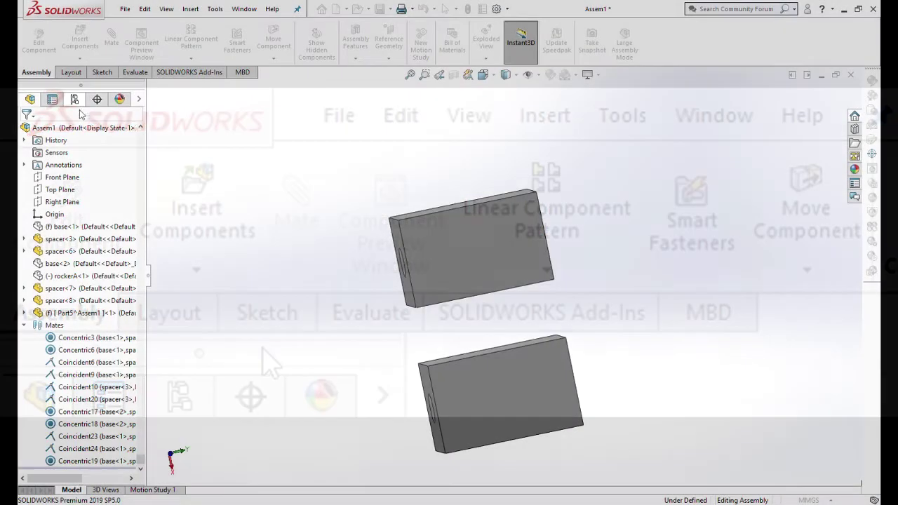
click(450, 261)
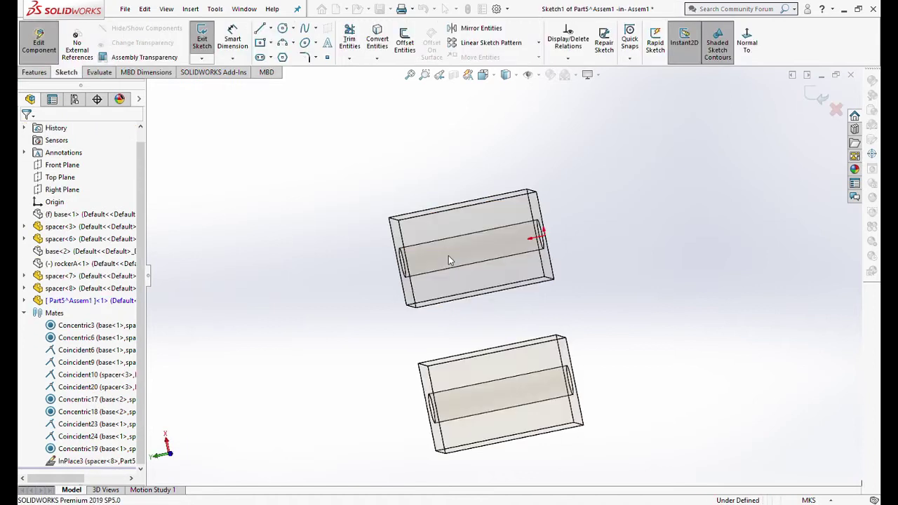
Convert the side faces of the two middle spacers into sketch entities, working normal to the sketch plane
click(748, 46)
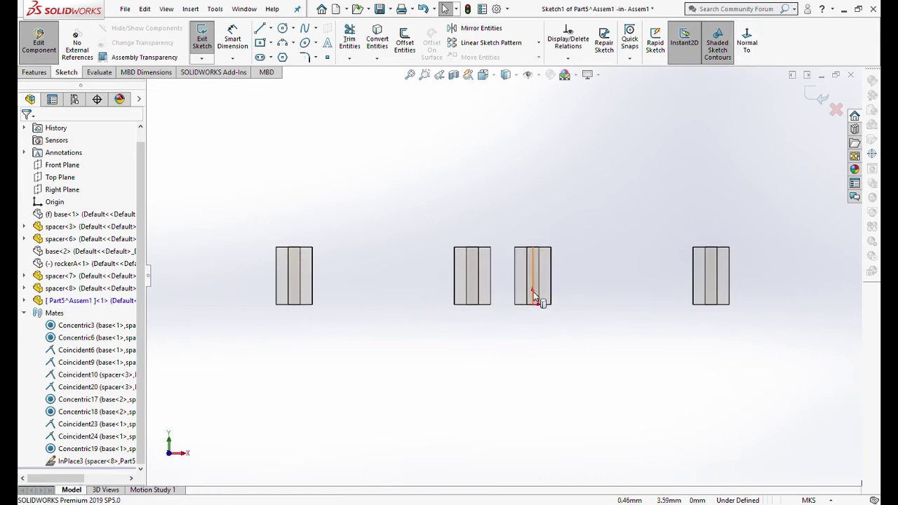
scroll(534, 292, down, 6)
scroll(490, 242, down, 2)
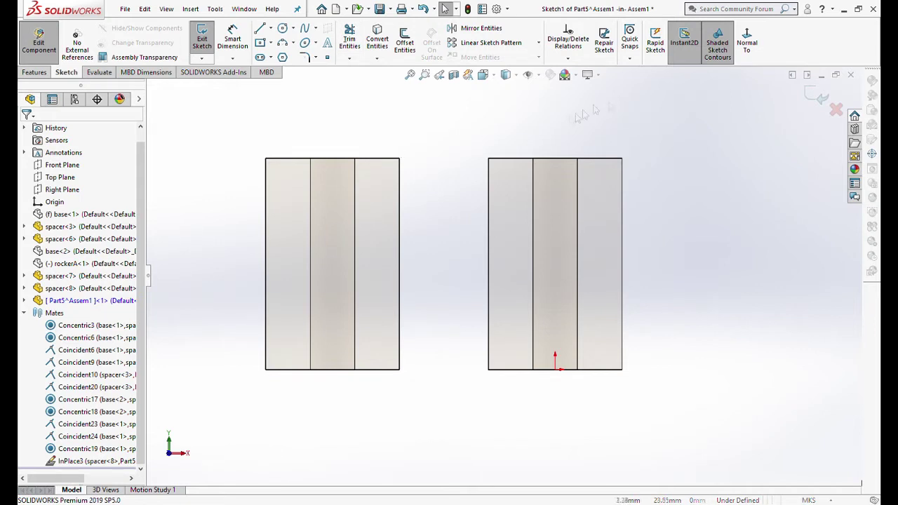
click(377, 38)
click(373, 202)
click(513, 221)
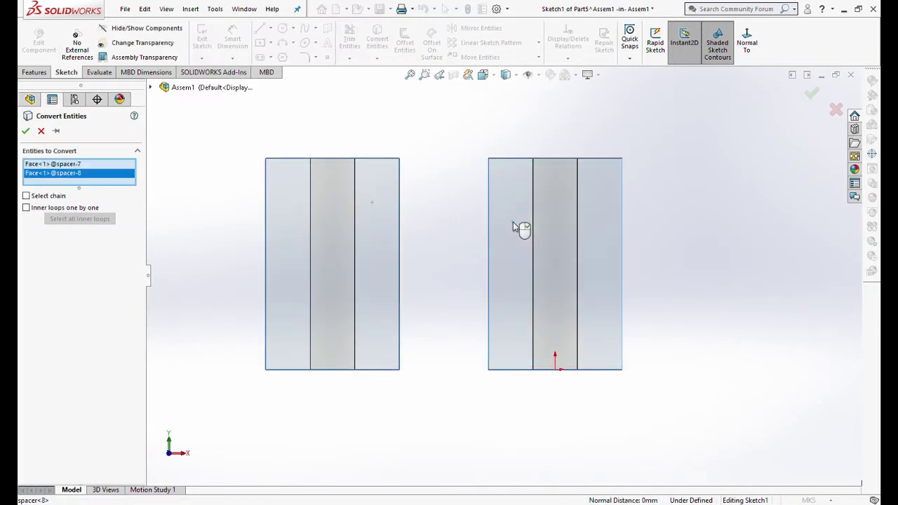
key(Return)
Draw two horizontal lines bridging the gap between the converted spacer outlines, one along the upper corners and one along the lower corners
key(l)
click(401, 158)
click(488, 159)
key(Escape)
key(l)
click(488, 369)
click(401, 369)
key(Escape)
Trim the two inner vertical edges between the spacer outlines with Power trim, leaving a single outer rectangle
key(t)
mouse_move(390, 256)
mouse_down()
mouse_move(483, 320)
mouse_move(524, 315)
mouse_up()
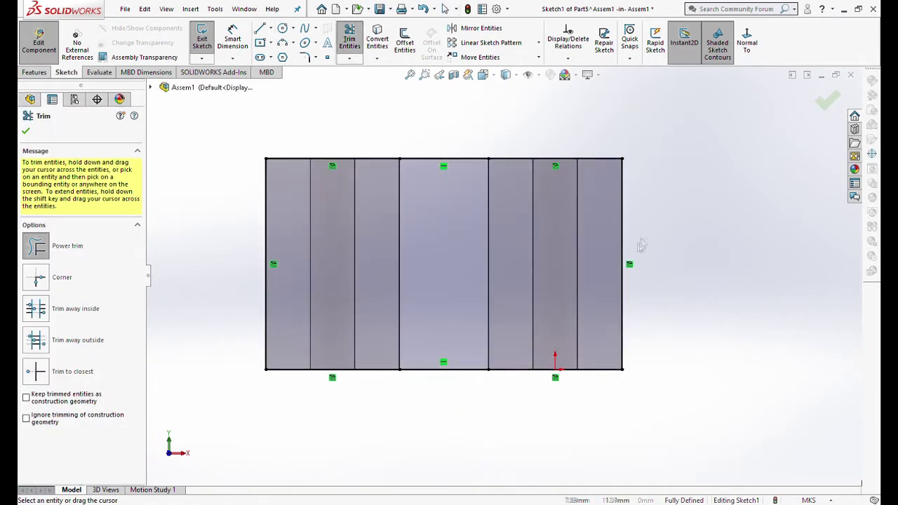
click(834, 101)
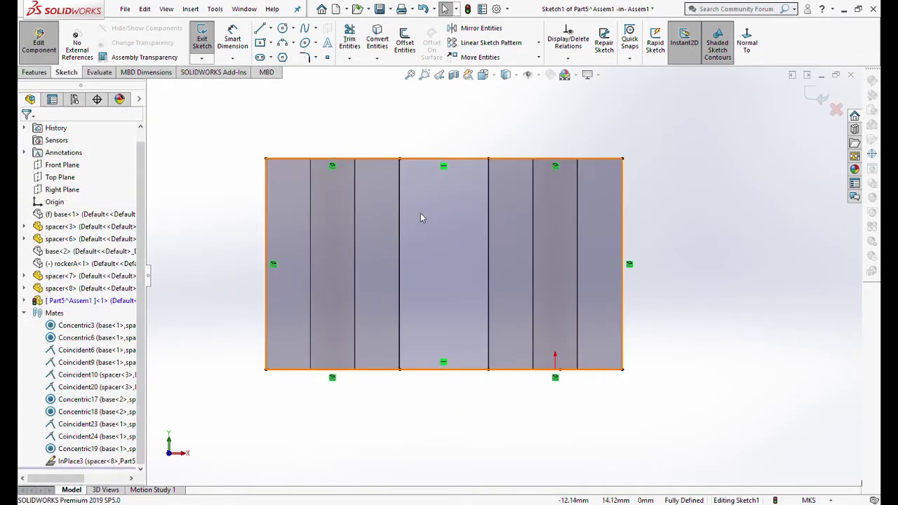
Make a block from all lines of the rectangular outline and exit the sketch
click(421, 218)
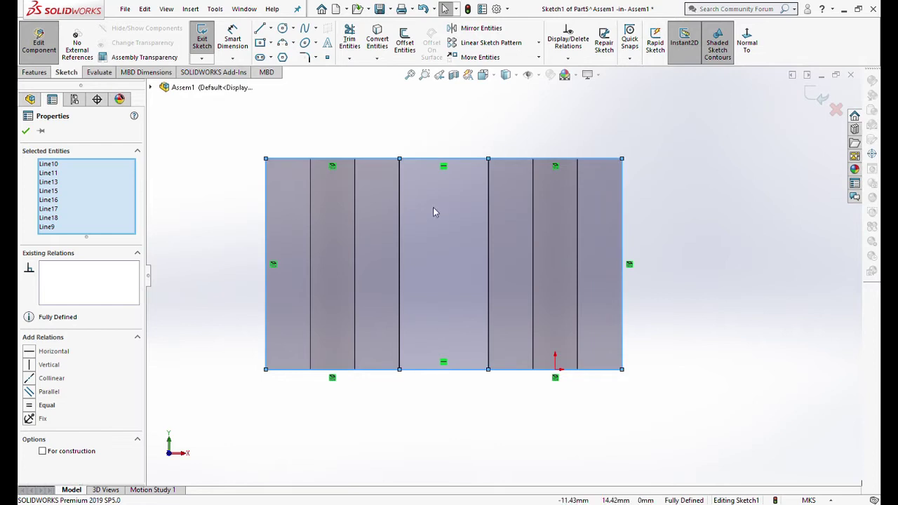
click(487, 183)
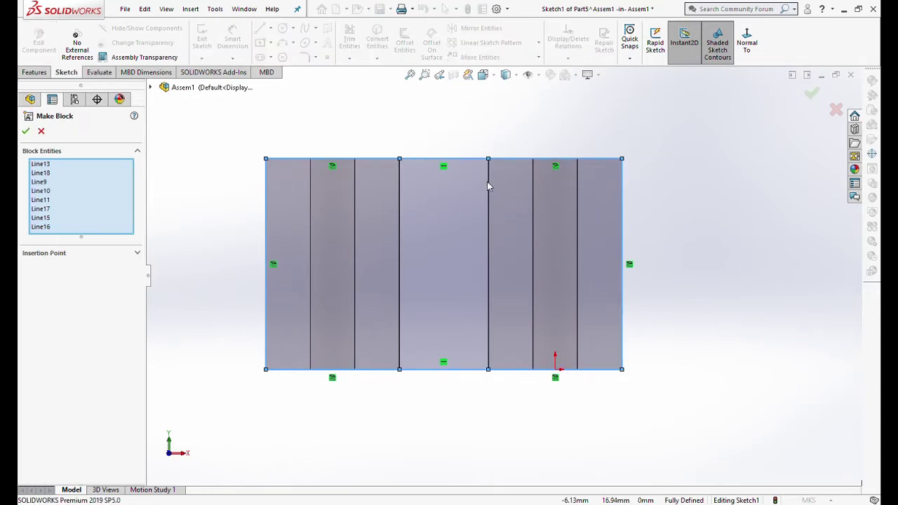
click(811, 96)
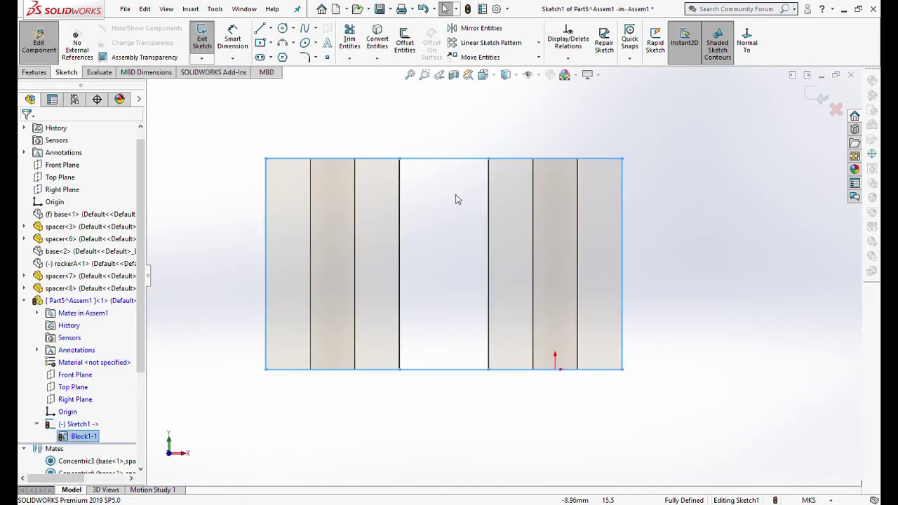
mouse_move(457, 189)
middle_down()
mouse_move(428, 245)
mouse_move(456, 244)
mouse_move(477, 187)
mouse_move(470, 183)
middle_up()
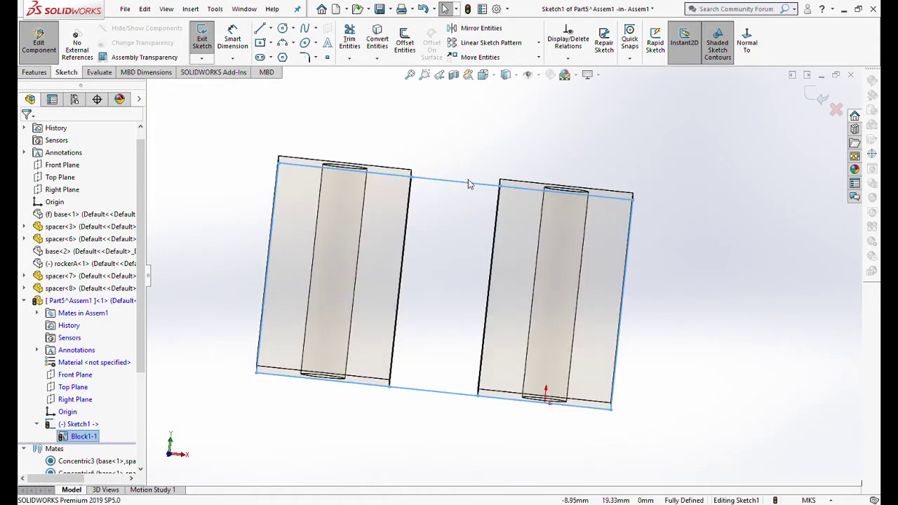
click(814, 102)
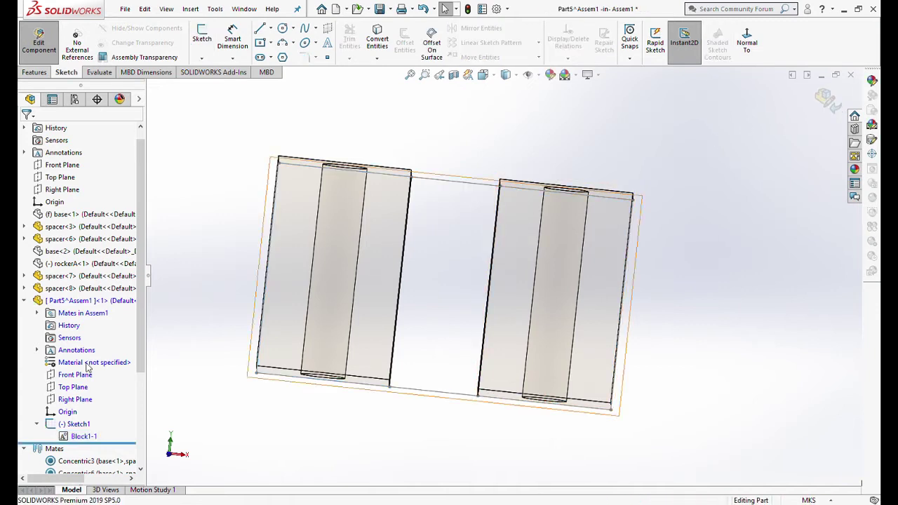
Extrude the rectangular outline 12 mm as a boss in the reversed direction, so it fills the volume across both middle spacers
click(74, 425)
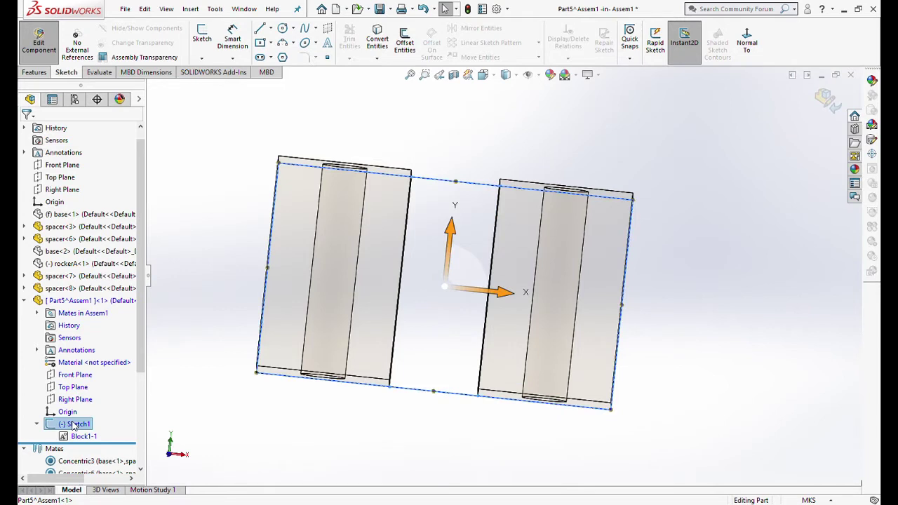
click(34, 72)
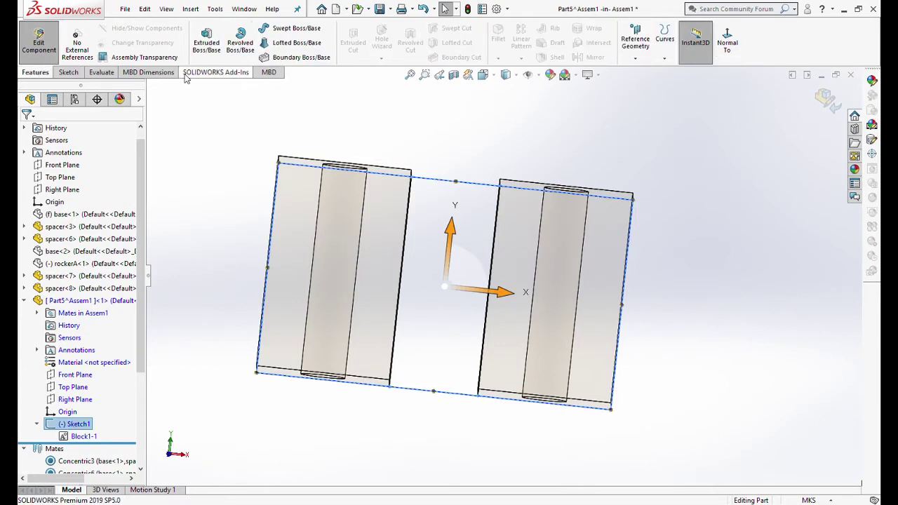
click(210, 46)
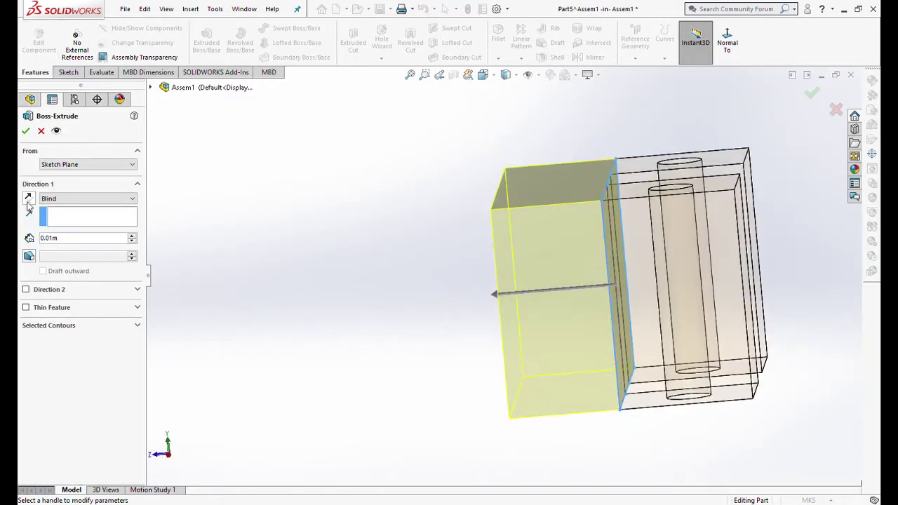
key(Return)
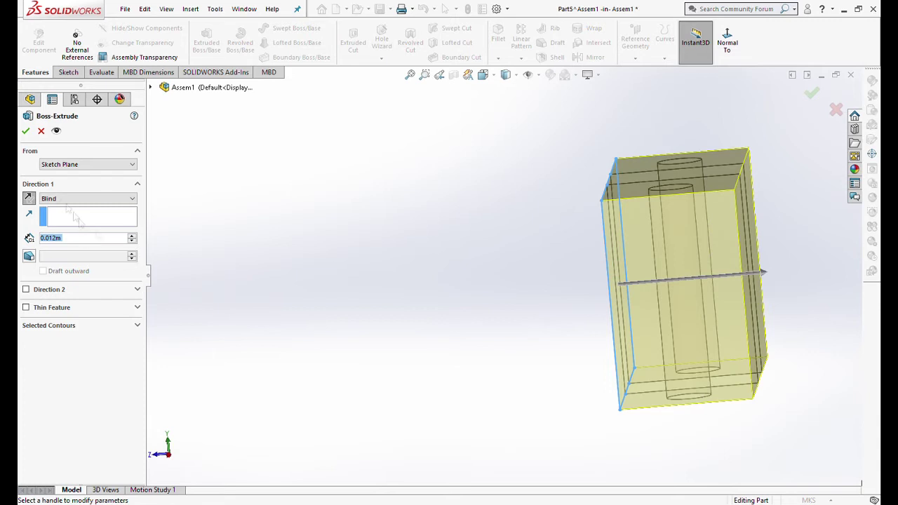
key(Return)
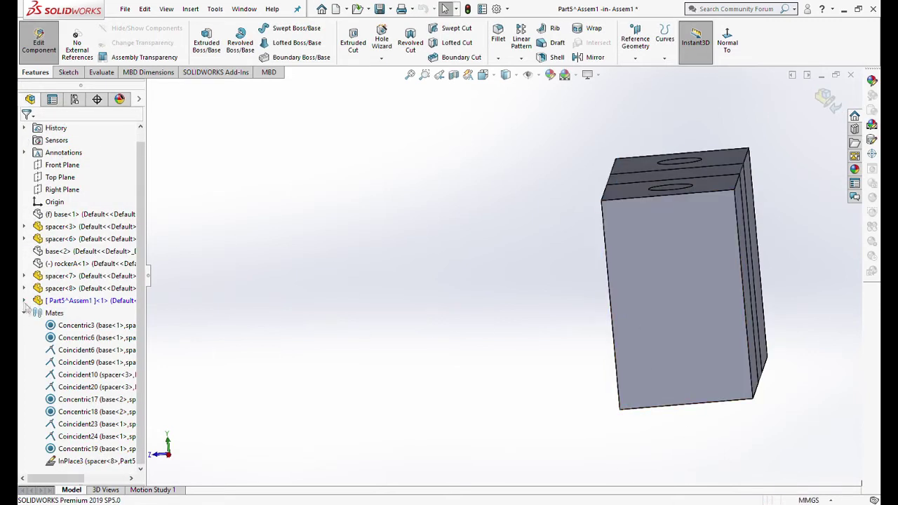
Start a sketch on the block's top face and draw a horizontal construction line about 32 mm long across its middle
mouse_move(453, 328)
middle_down()
mouse_move(645, 325)
mouse_move(687, 335)
mouse_move(609, 234)
middle_up()
scroll(609, 235, up, 4)
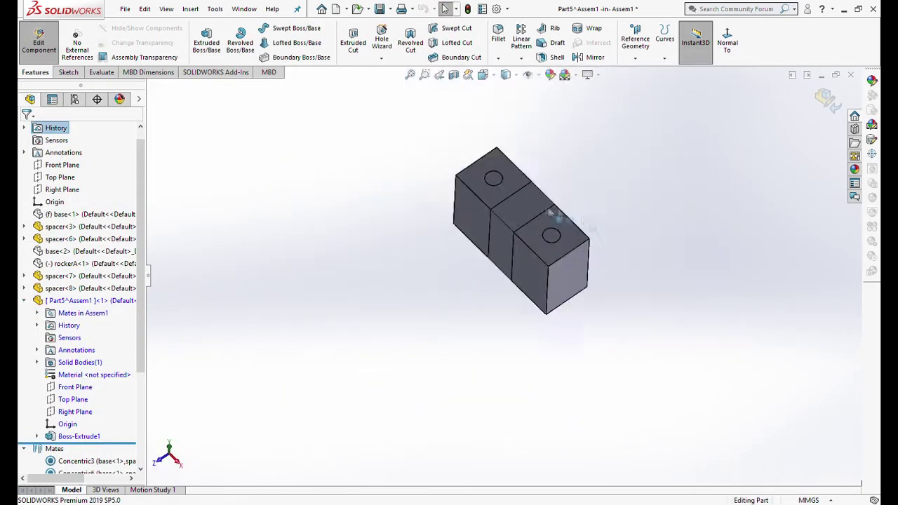
scroll(583, 239, down, 4)
click(69, 72)
click(201, 38)
click(537, 315)
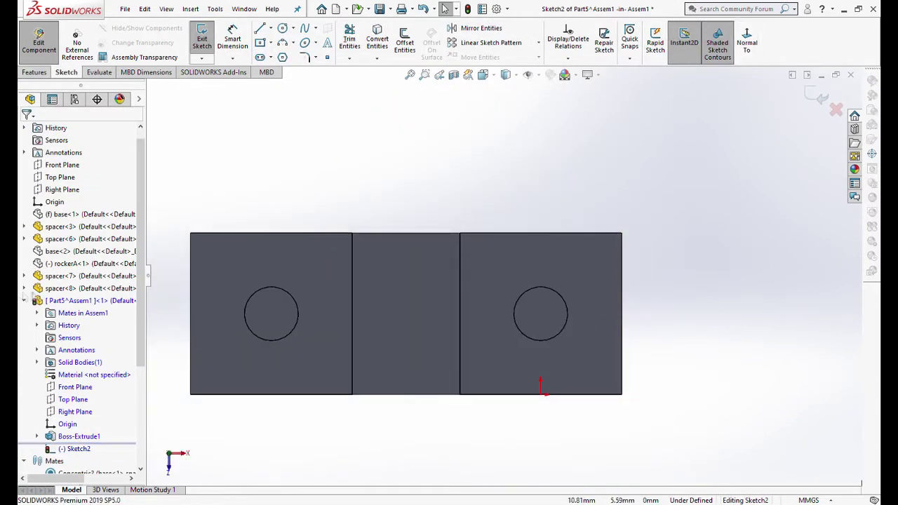
key(l)
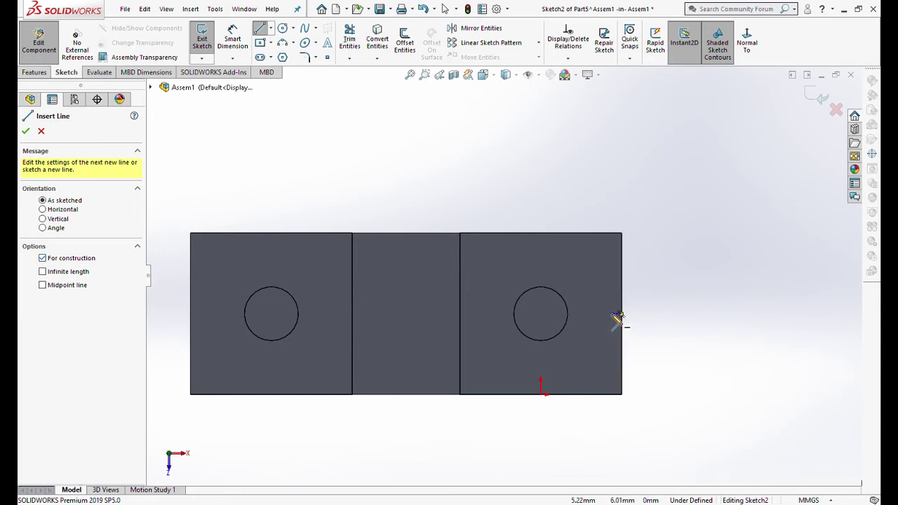
key(Escape)
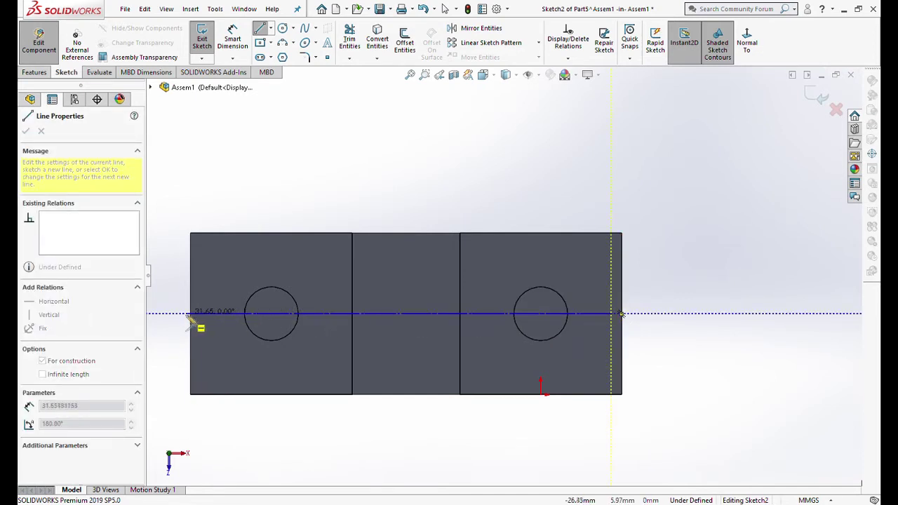
click(190, 314)
key(Escape)
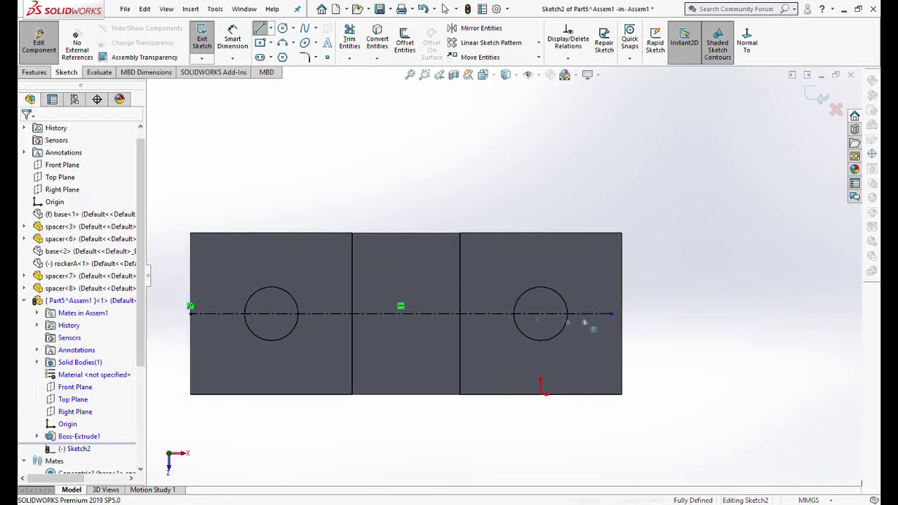
Draw a vertical construction line through the origin and the nearby spacer hole, and a circle matching that hole centred on the crossing
key(Return)
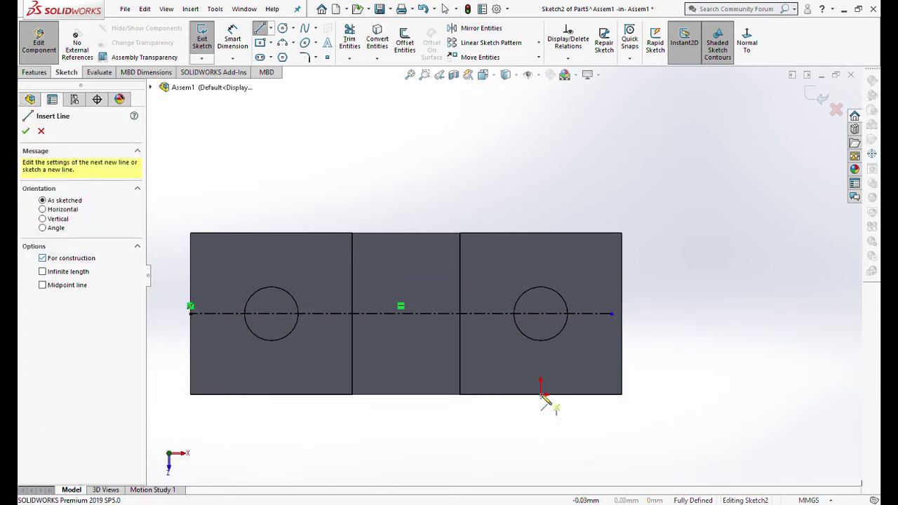
click(540, 394)
click(541, 276)
key(Escape)
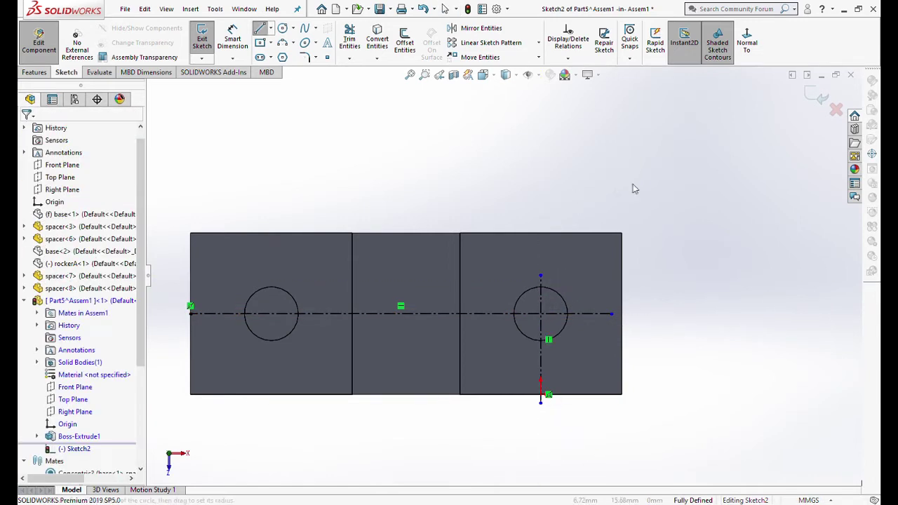
key(c)
click(541, 314)
click(559, 333)
key(Escape)
Cut the two sketched hole circles through the full height of the block with Extruded Cut
click(34, 72)
click(207, 41)
click(352, 42)
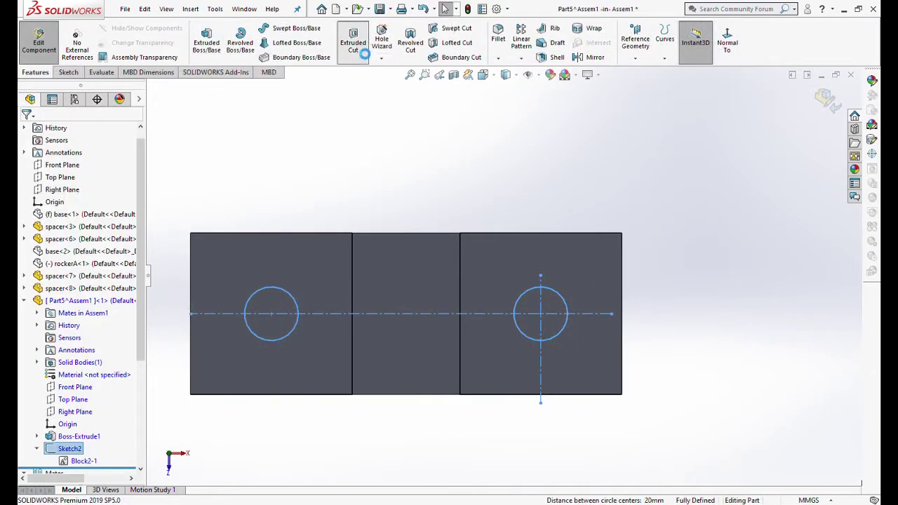
click(87, 199)
click(86, 212)
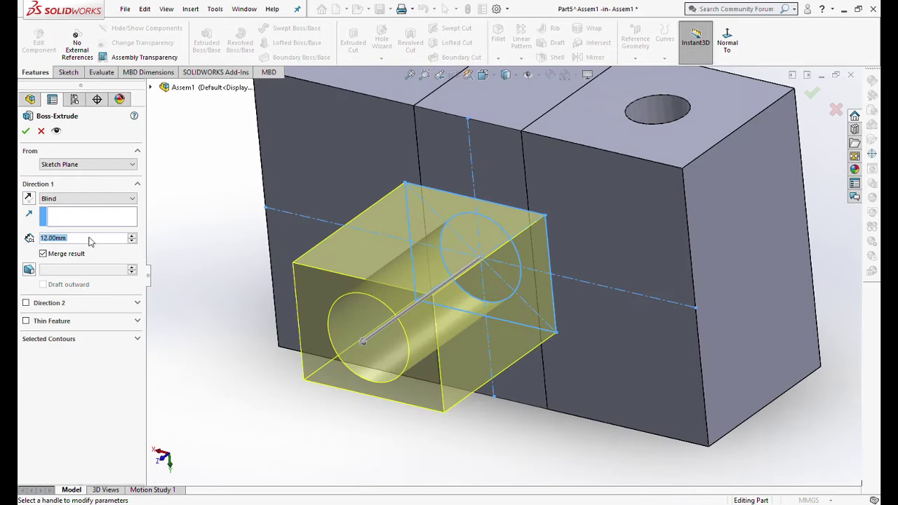
Extrude the square profile with the circular opening 7.18 mm outward from the block's front face, merged with the block
text(7.18)
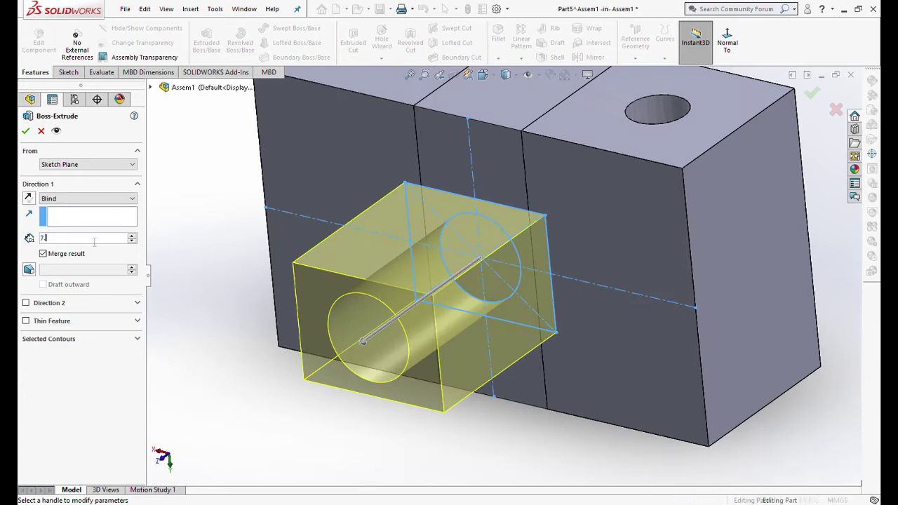
key(Return)
click(26, 131)
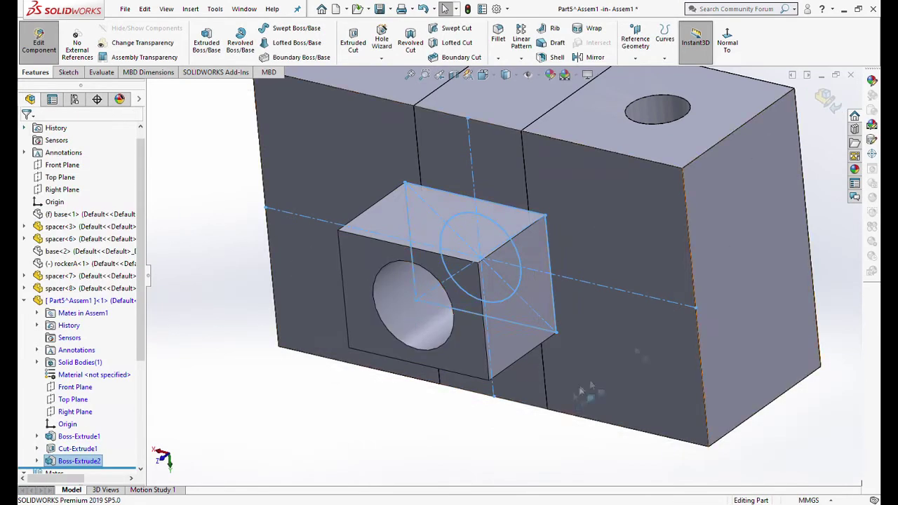
Cut the circle behind the protruding boss through the entire block with Extruded Cut, extending the boss hole
middle_drag(515, 444, 445, 326)
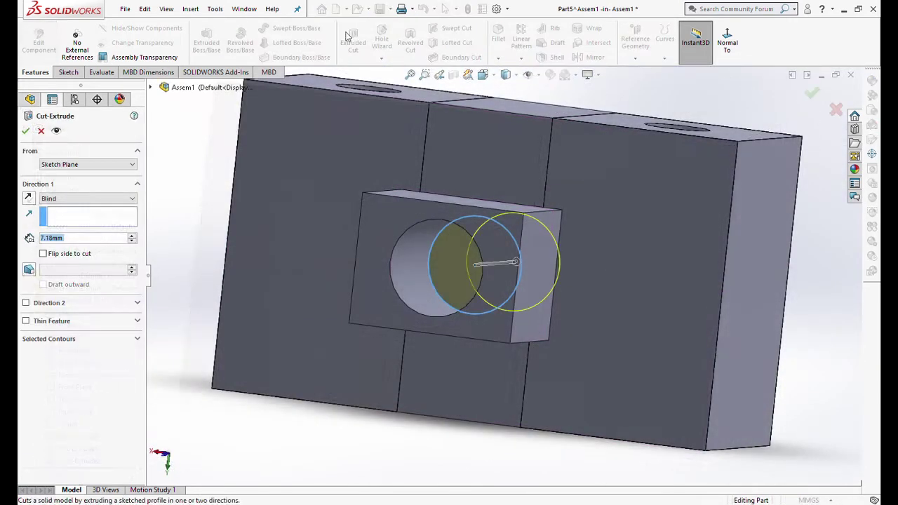
click(88, 199)
click(86, 212)
click(27, 132)
middle_drag(603, 281, 659, 270)
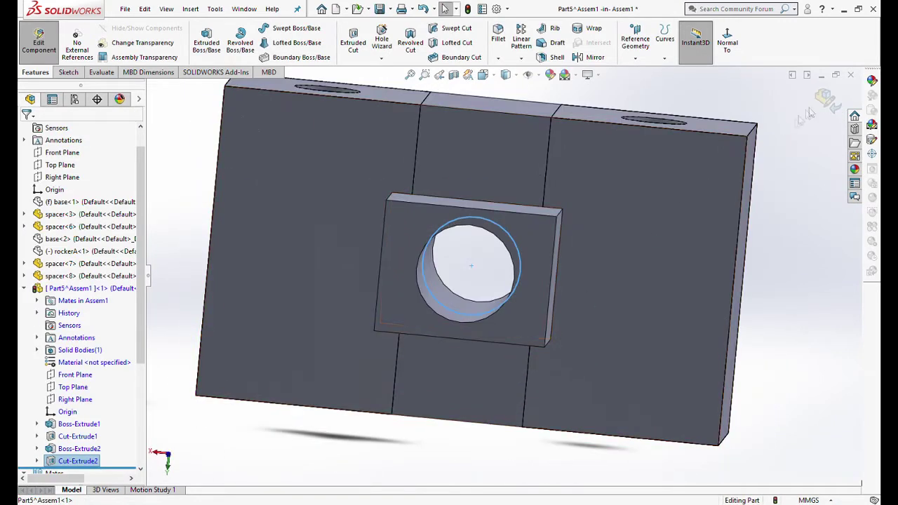
Finish editing the part in the assembly and rename the component rocker-connector
click(825, 100)
key(ctrl+7)
scroll(477, 320, down, 3)
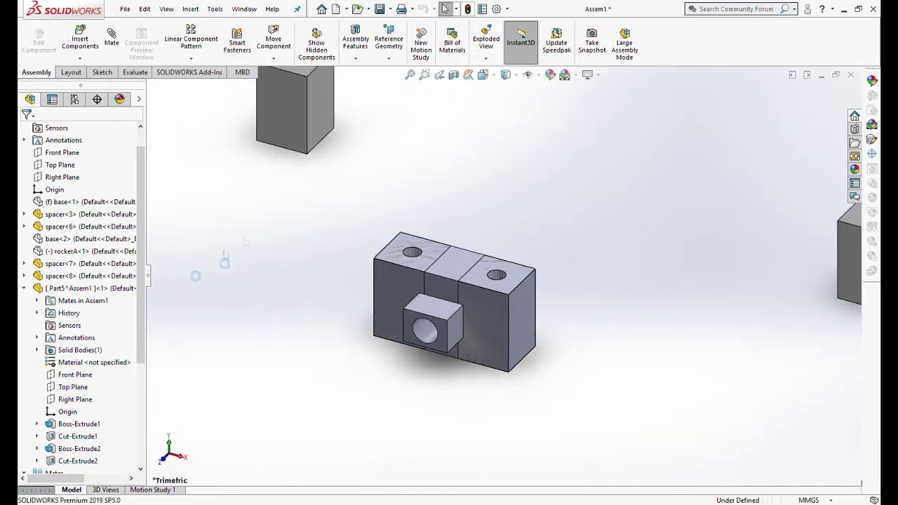
click(56, 302)
text(rocker-connecto)
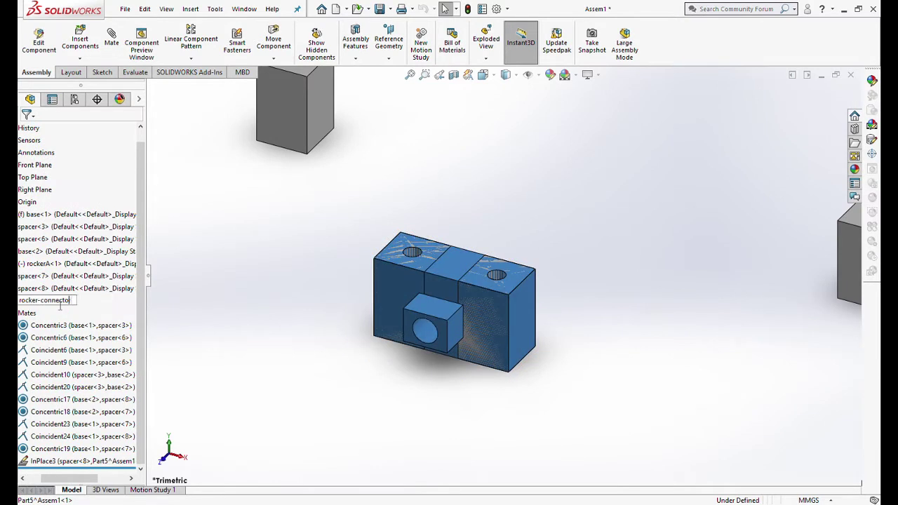
text(r)
key(Return)
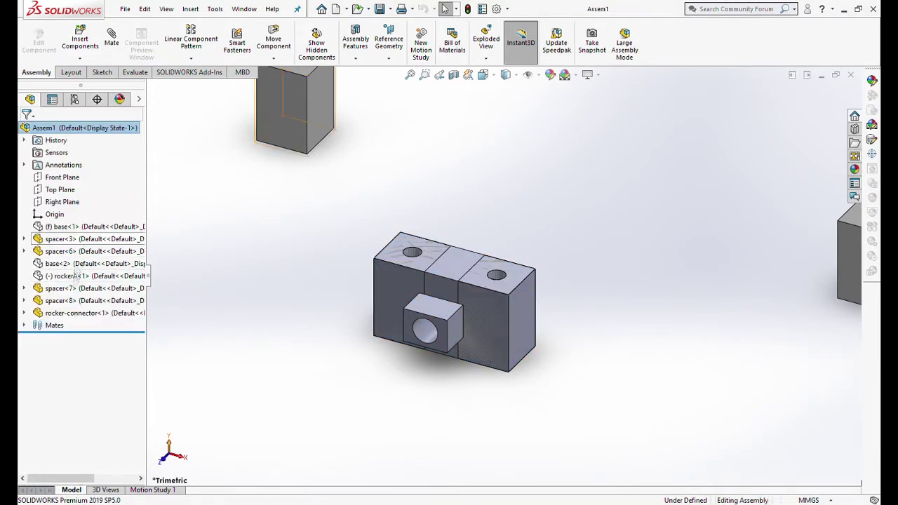
Delete the two middle spacers along with their leftover mates, Concentric17 through InPlace3, and save the assembly
click(75, 291)
key(Delete)
click(24, 301)
click(97, 391)
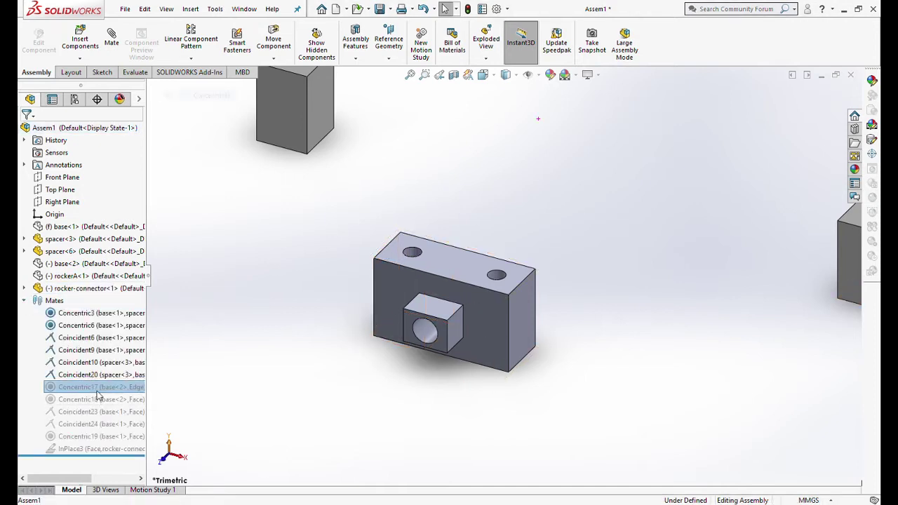
shift+click(87, 449)
key(Delete)
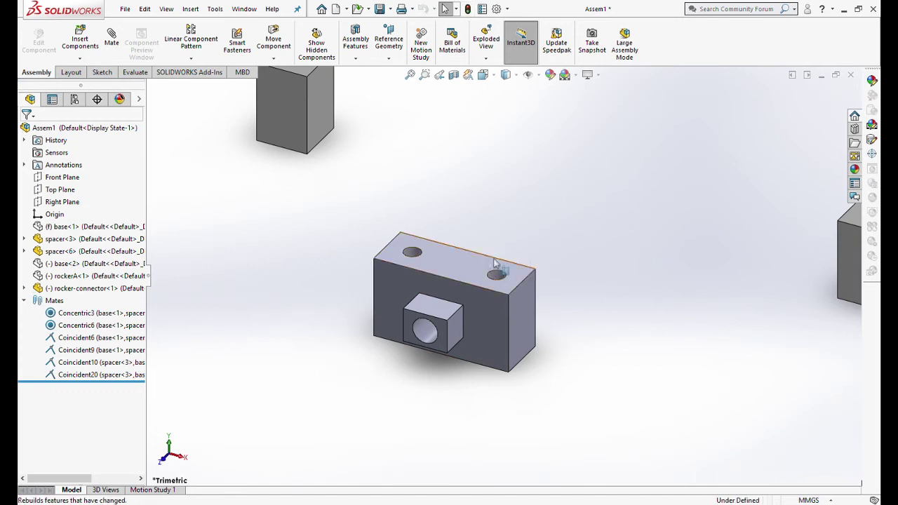
key(ctrl+s)
Show the hidden components base<1>, base<2> and rockerA<1> again
middle_drag(572, 323, 547, 343)
click(59, 267)
ctrl+click(64, 277)
ctrl+click(68, 230)
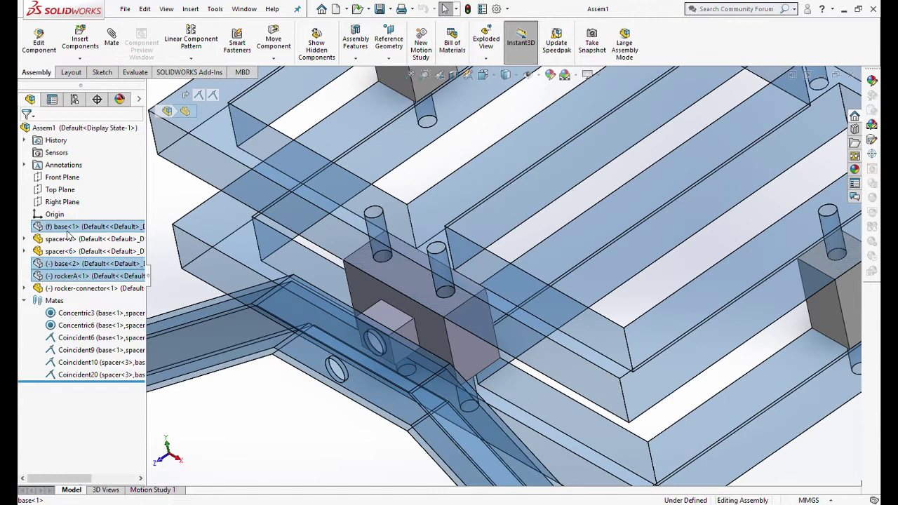
click(114, 202)
Add concentric mates between the two middle holes of the upper base frame, base<2>, and the two vertical holes of the rocker connector
click(112, 39)
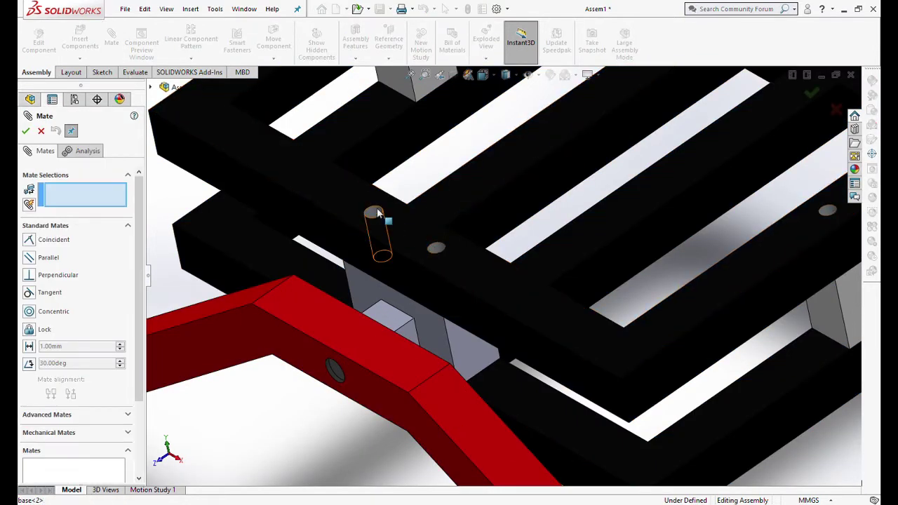
click(376, 218)
click(383, 256)
click(436, 249)
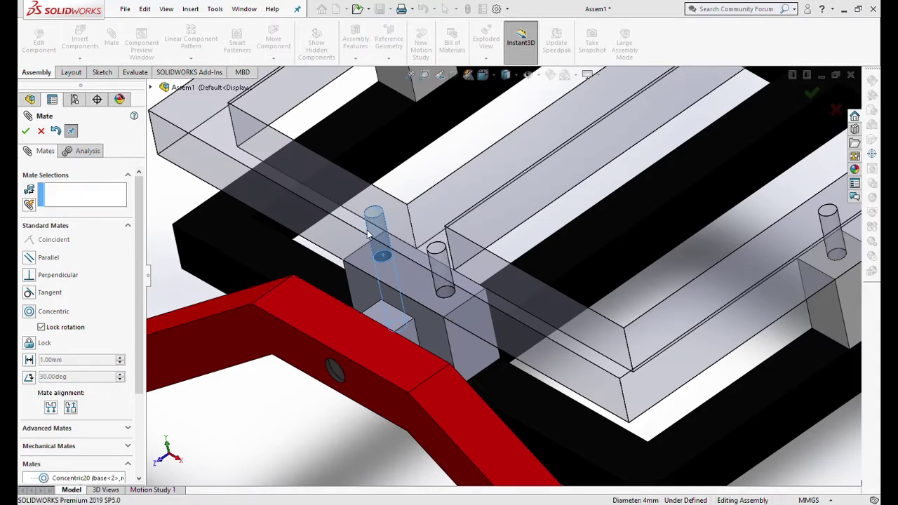
click(436, 250)
click(447, 293)
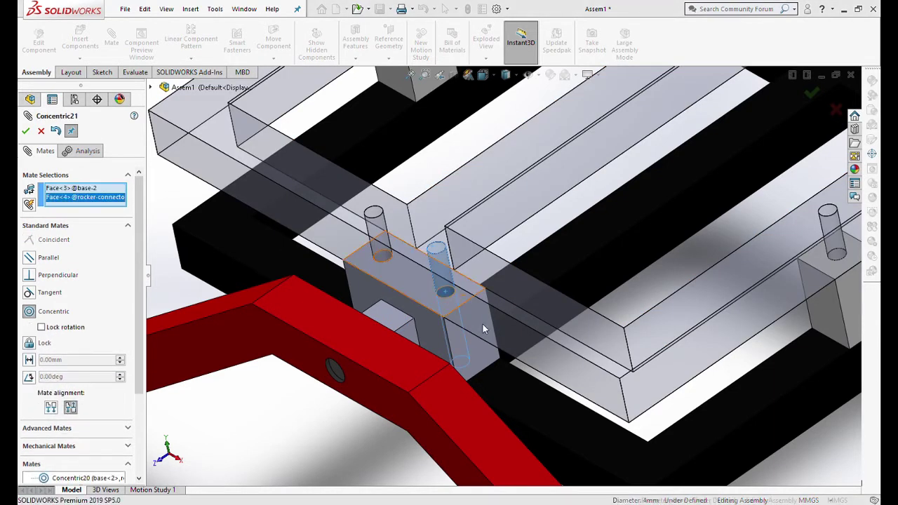
click(584, 313)
Add a concentric mate between a middle hole of the lower base frame, base<1>, and the matching vertical hole of the rocker connector
middle_drag(487, 381, 407, 214)
scroll(408, 216, up, 3)
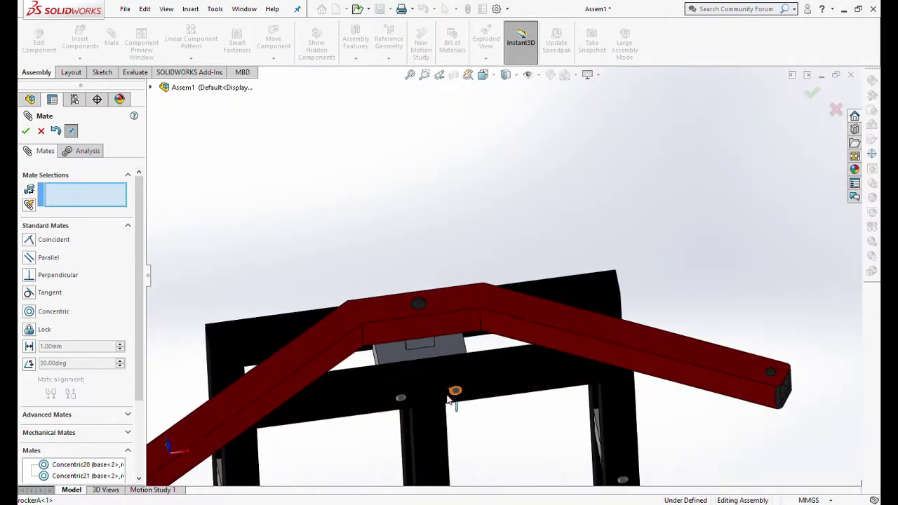
scroll(456, 393, down, 3)
click(468, 373)
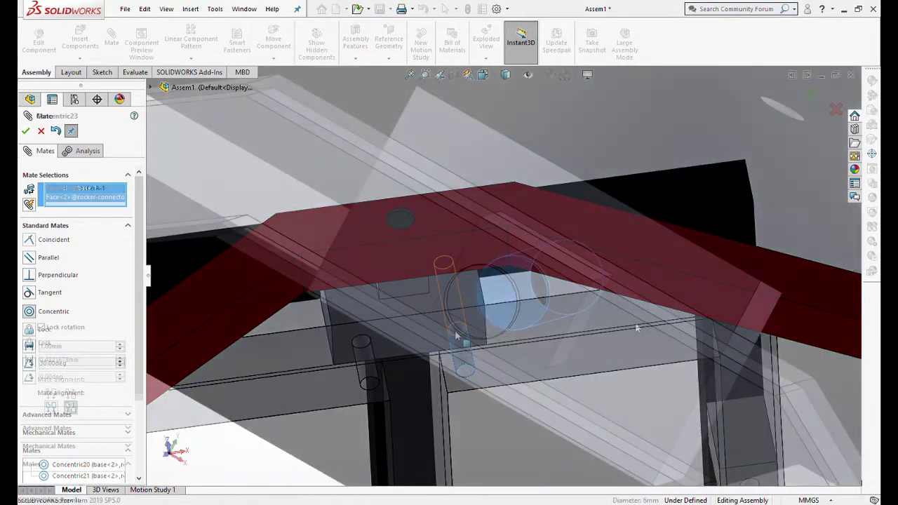
click(458, 327)
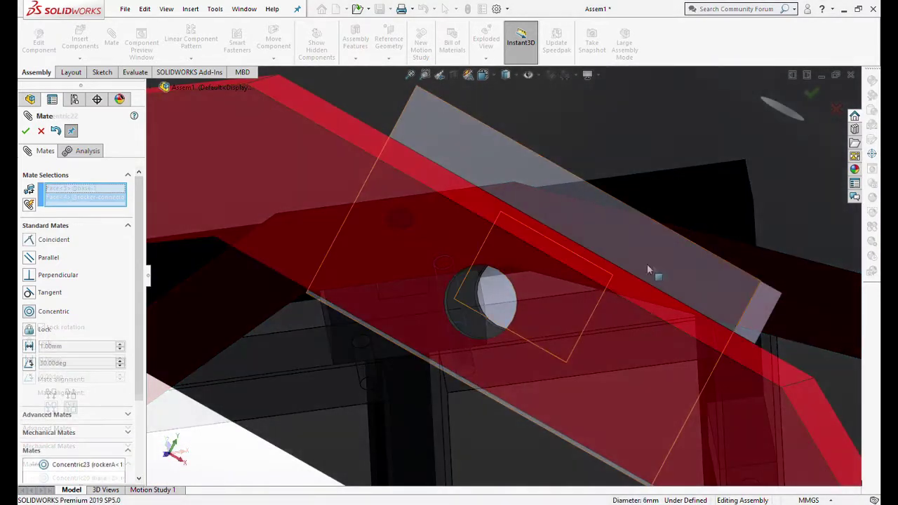
Mate the inner face of rockerA to the end face of the connector's protruding boss and finish mating
middle_drag(647, 264, 550, 330)
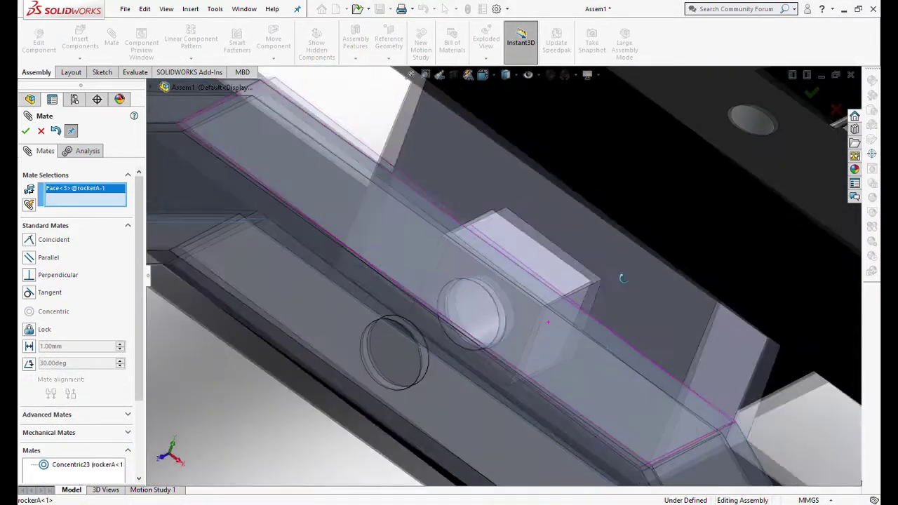
click(526, 311)
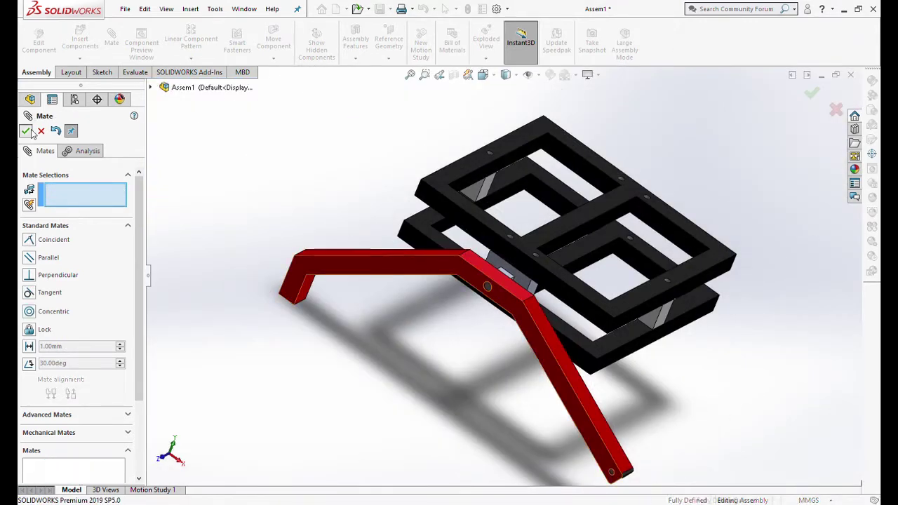
key(Escape)
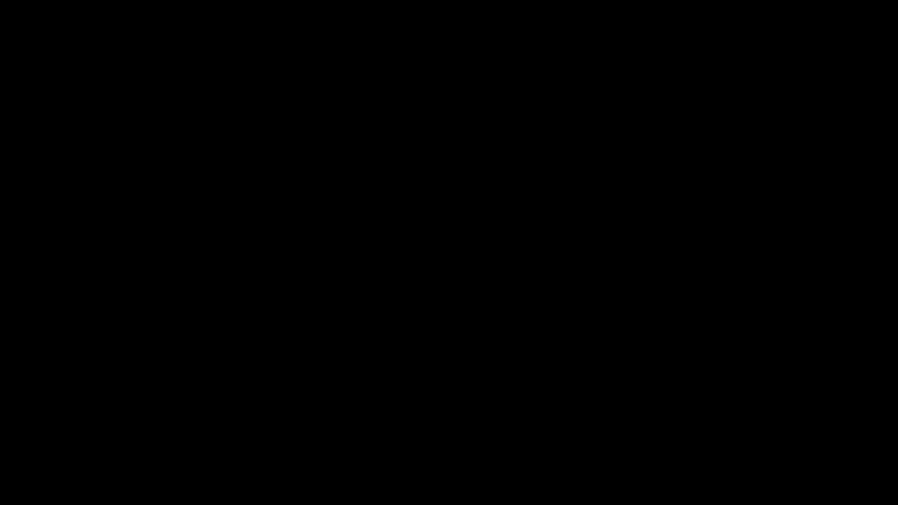